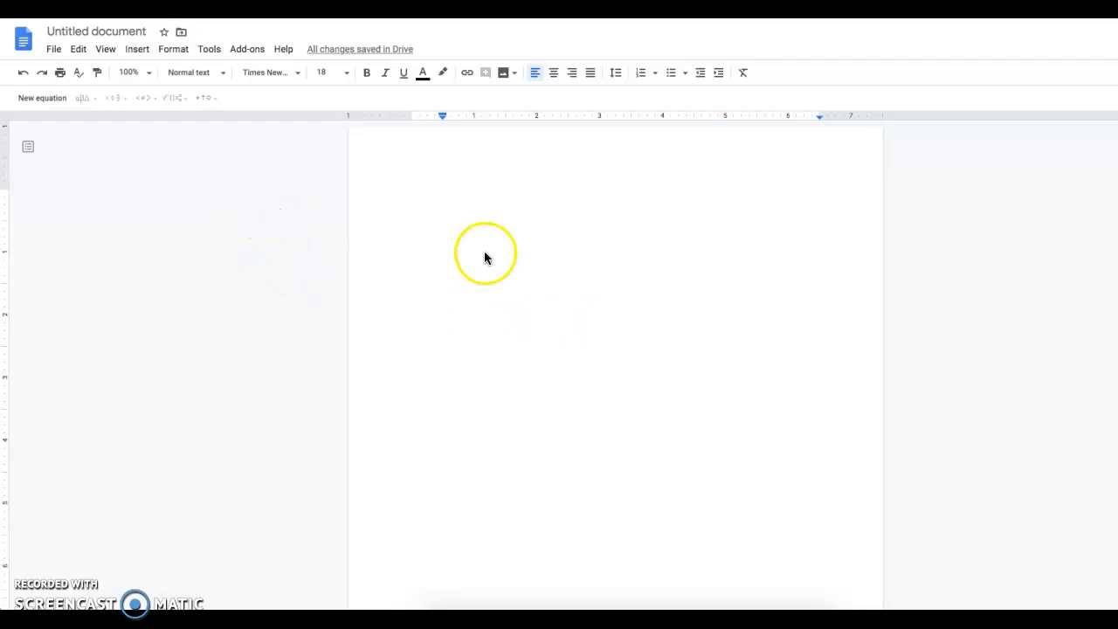
Write "Example" on the first line and start a numbered list below it with an empty equation in item 1
click(484, 209)
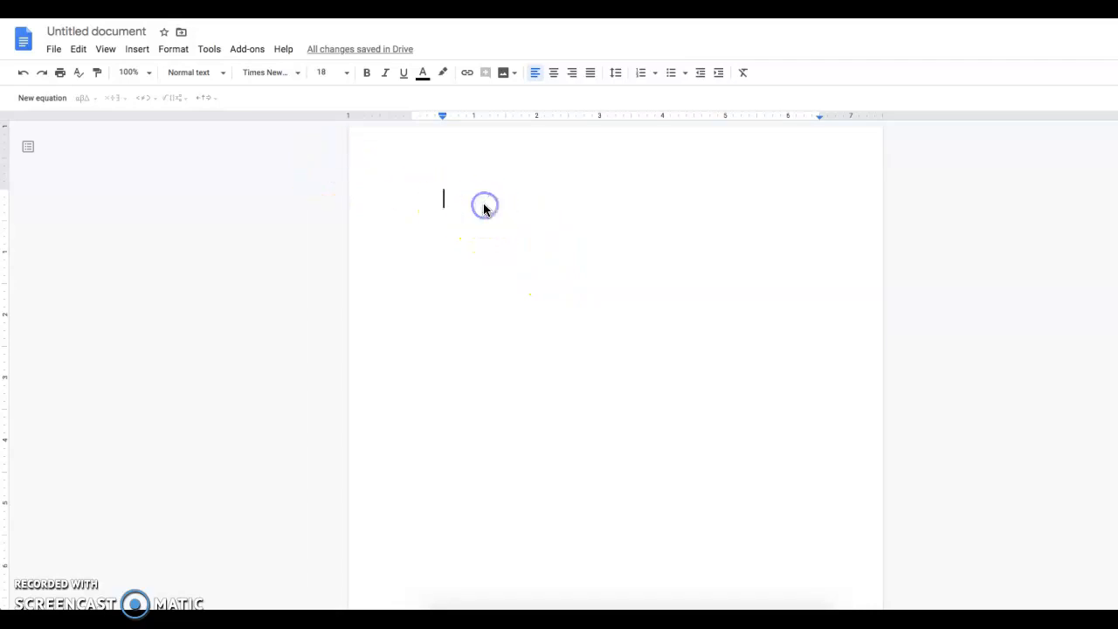
text(Example)
key(Return)
text(1.)
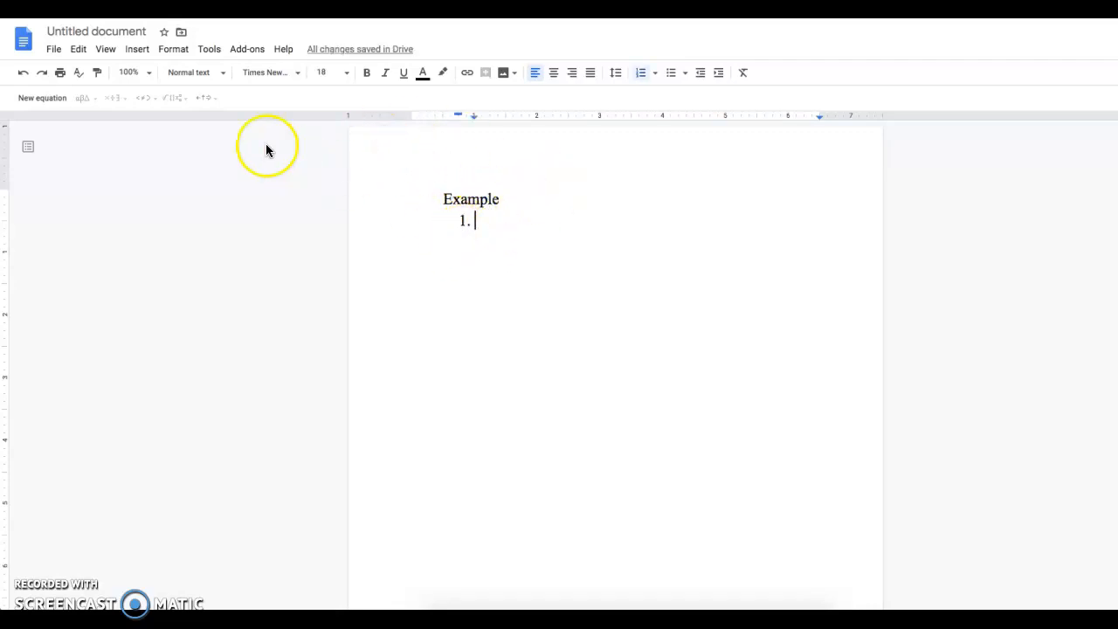
click(137, 50)
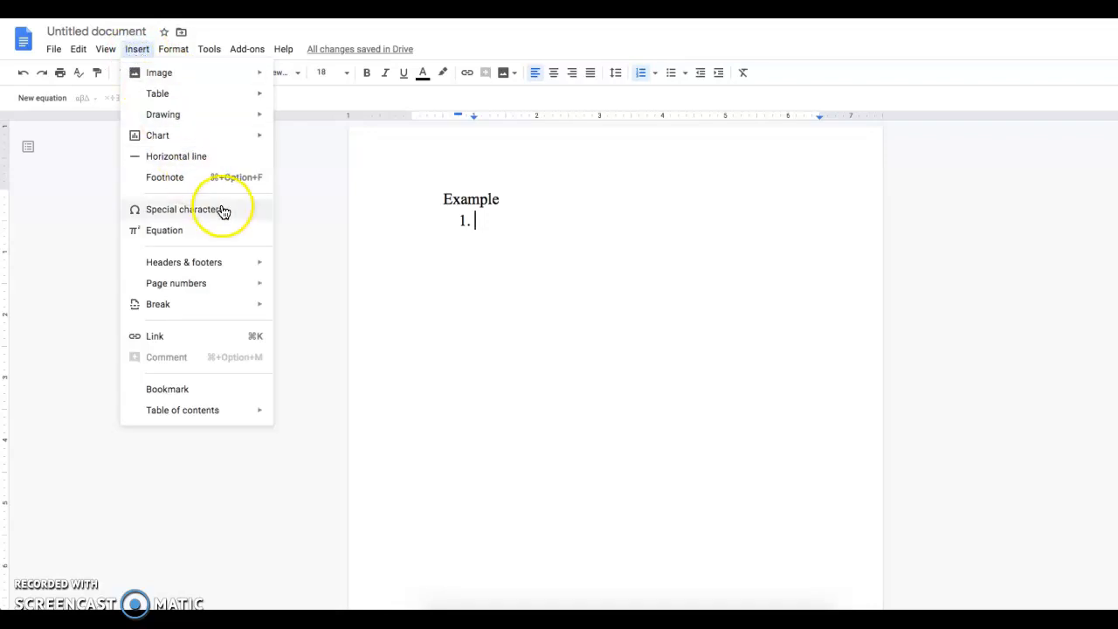
click(202, 233)
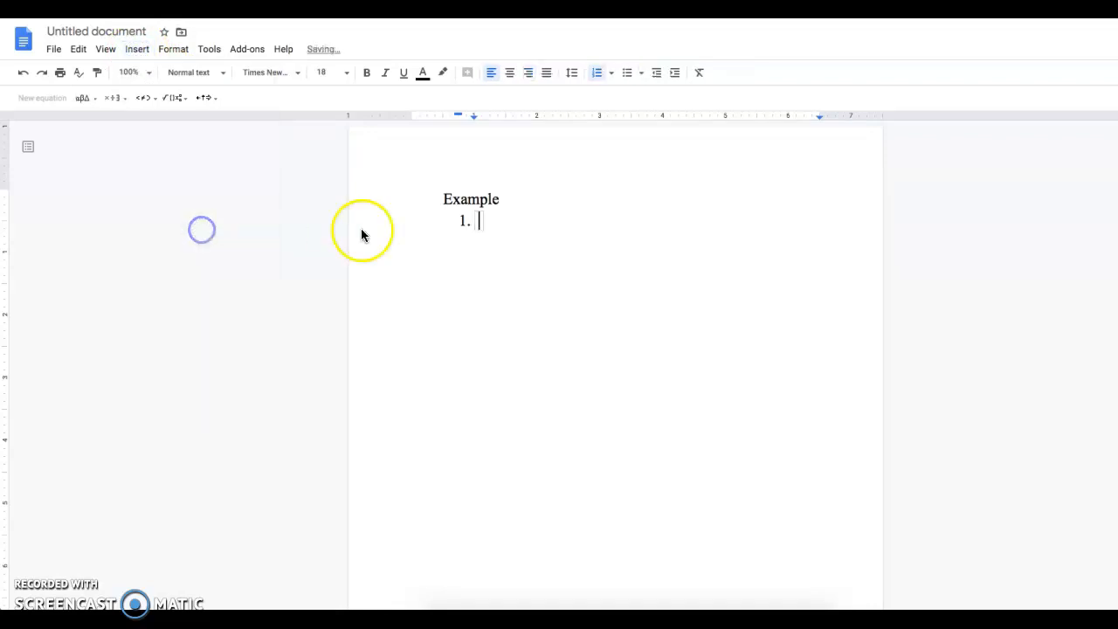
Examine the Greek letter, operator, relation, math structure and arrow symbol groups available for equations
click(82, 98)
click(111, 99)
click(143, 99)
click(173, 98)
click(205, 98)
click(169, 100)
click(117, 102)
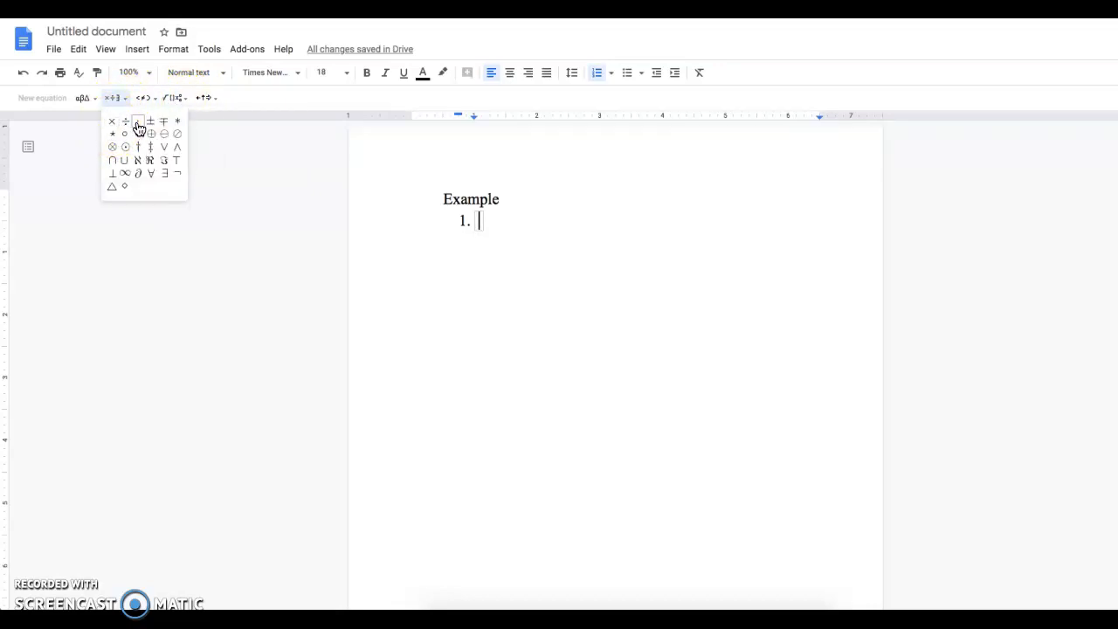
click(146, 101)
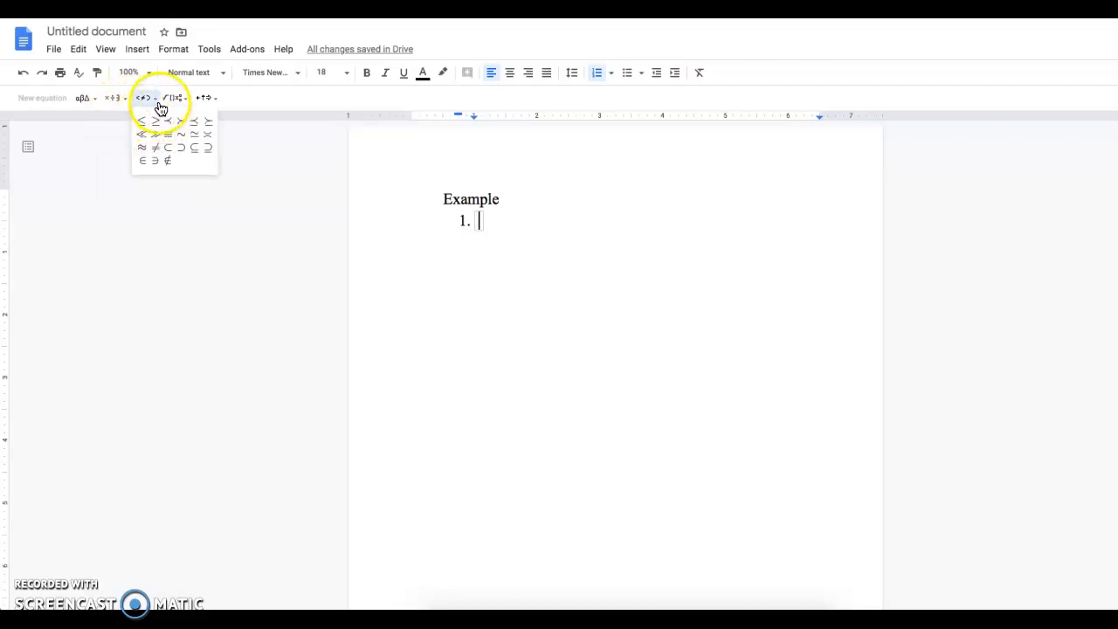
Insert a fraction in the equation of item 1 with numerator 3 and denominator 7
click(172, 101)
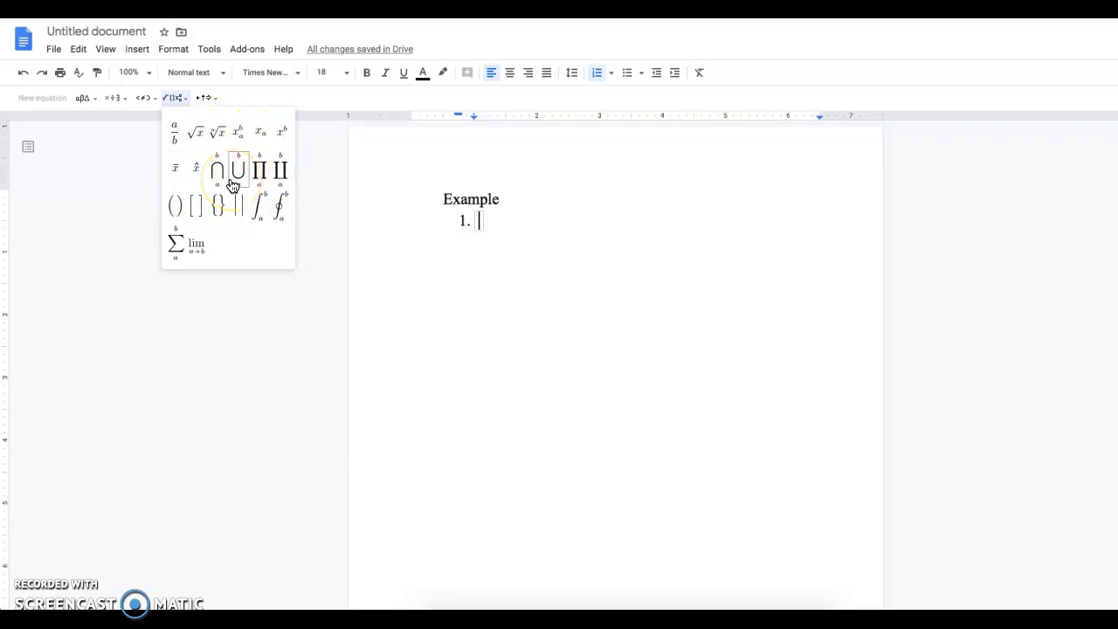
click(180, 141)
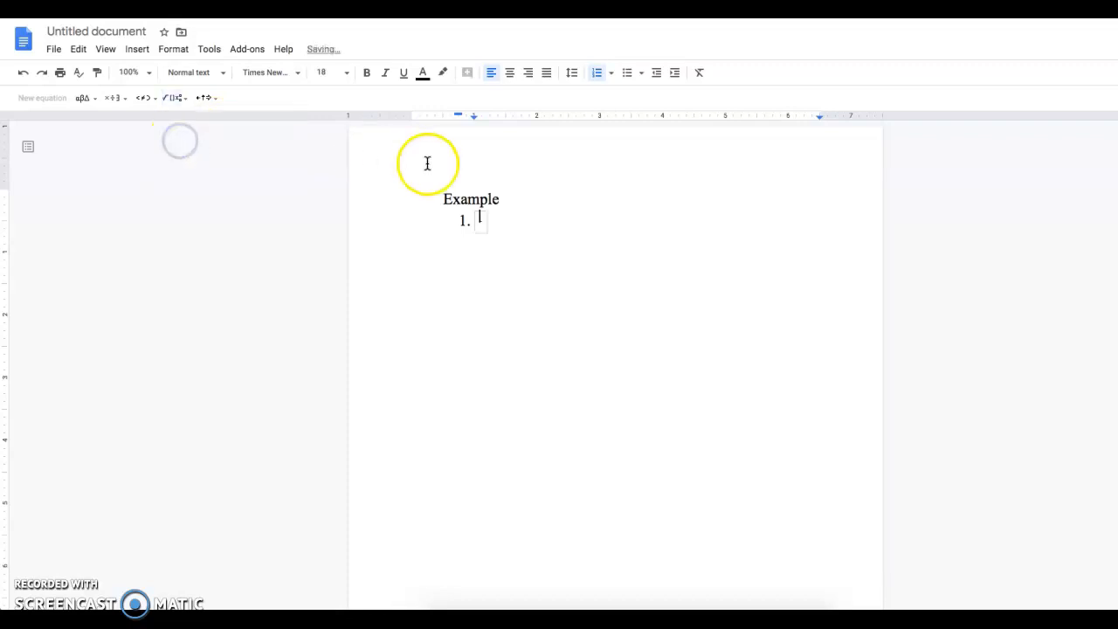
text(3)
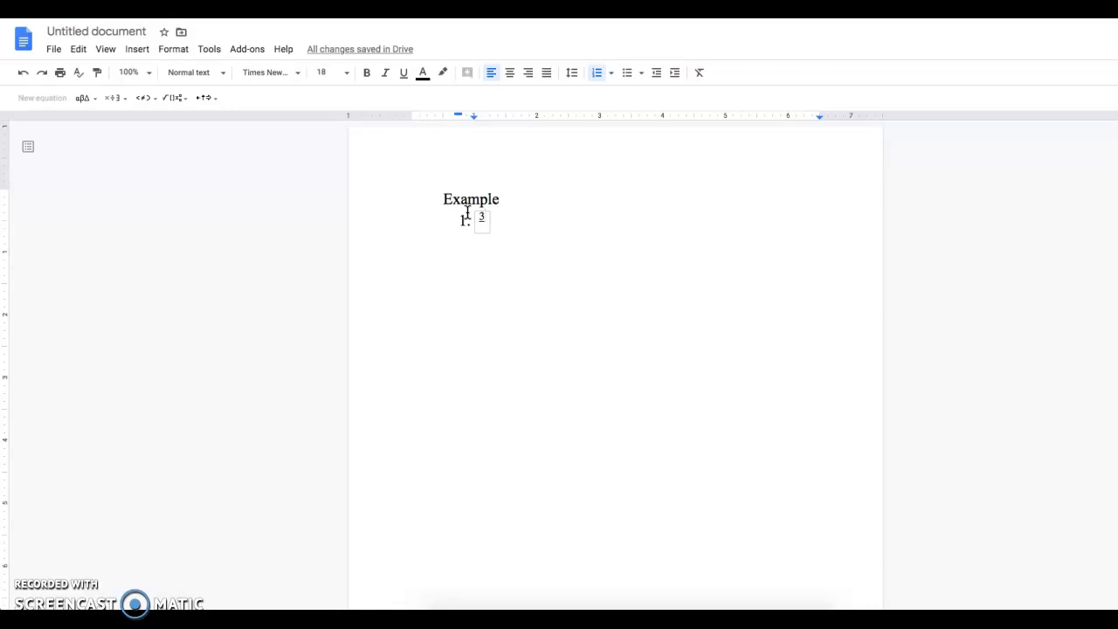
key(Right)
key(Up)
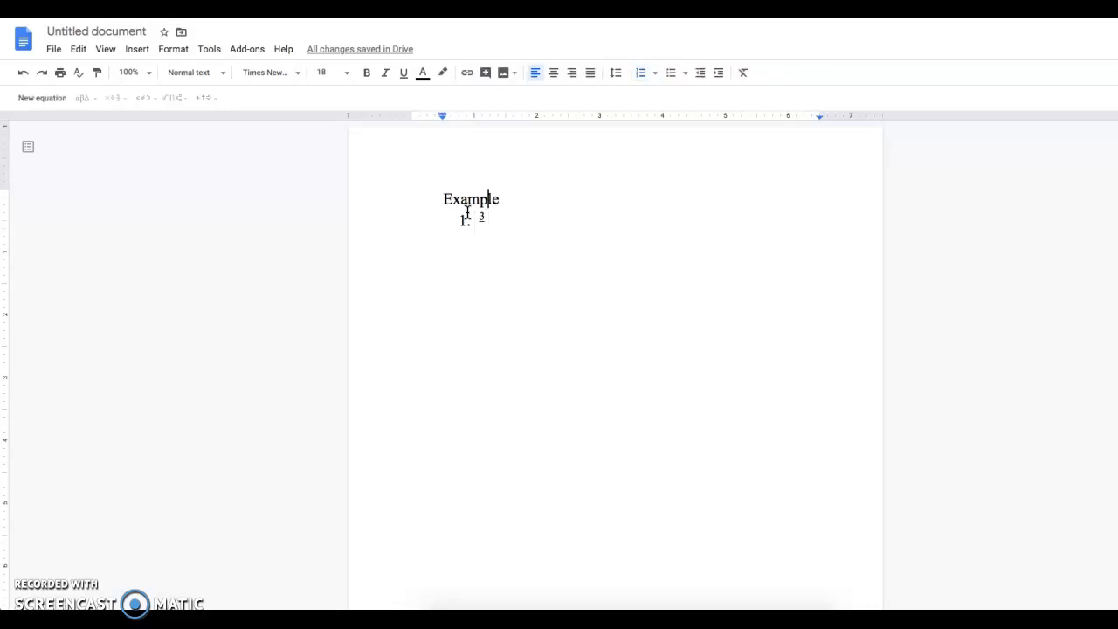
key(Down)
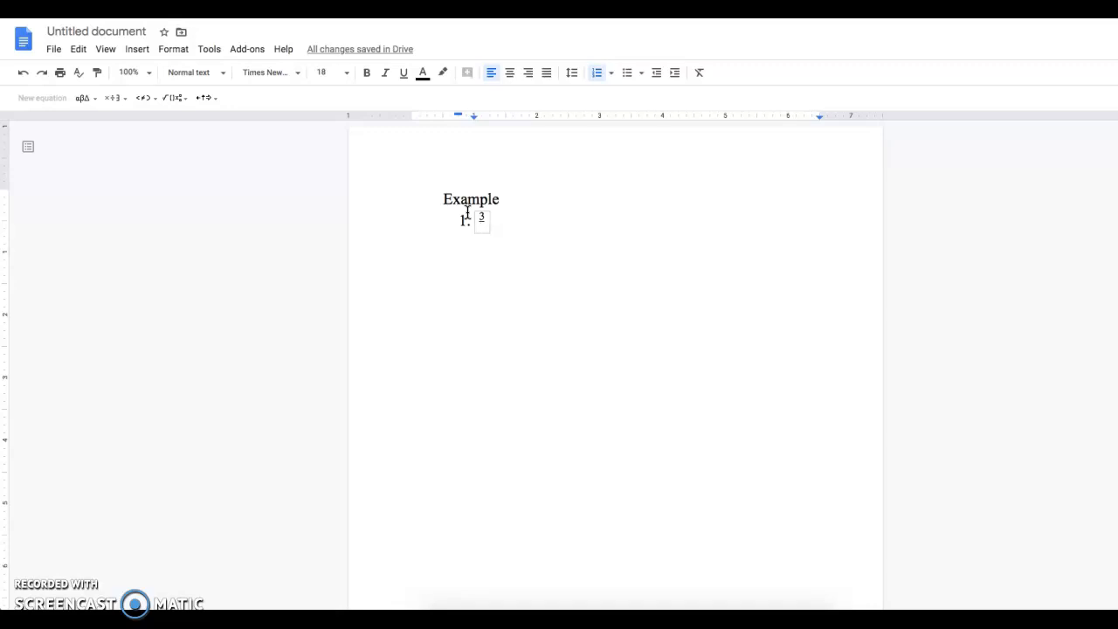
text(7)
key(Right)
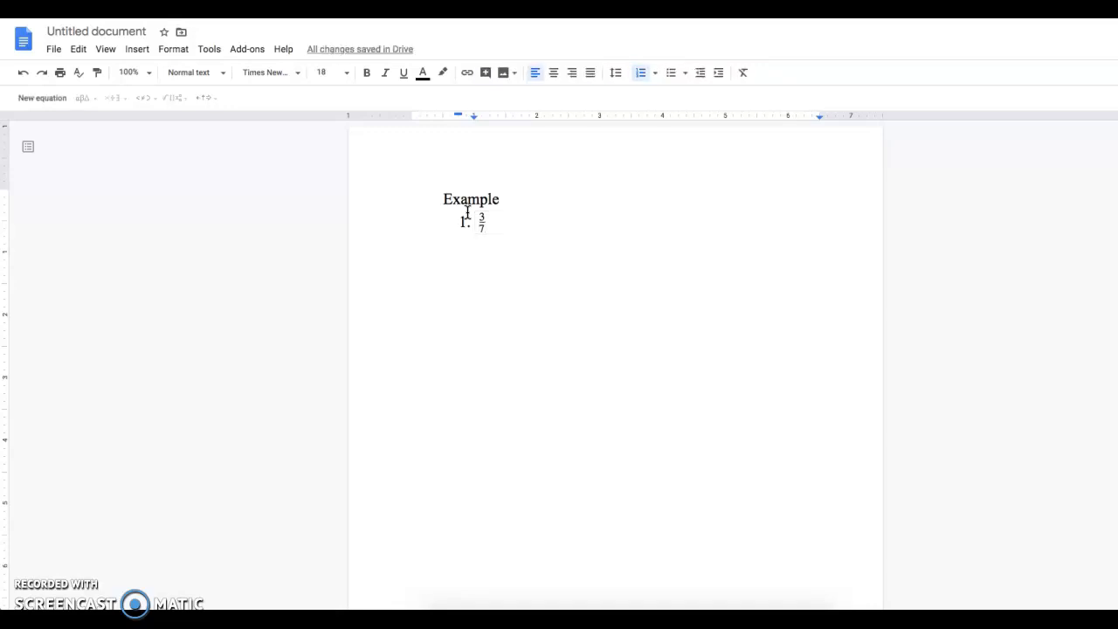
Set the font size of the fraction in item 1 to 12
drag(497, 219, 450, 223)
click(344, 75)
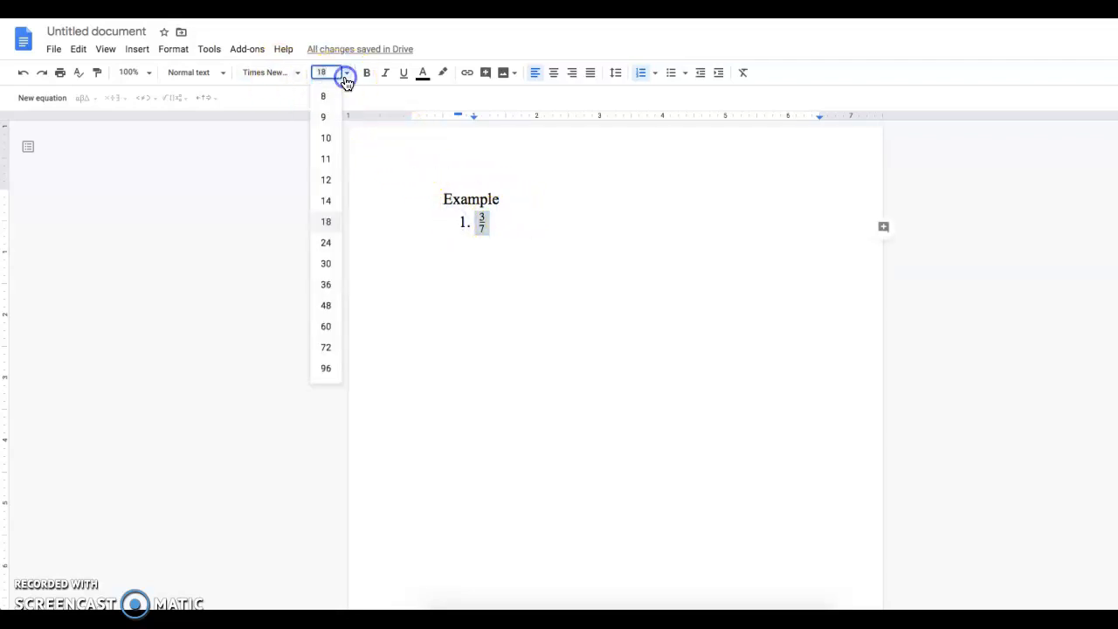
click(332, 181)
click(634, 225)
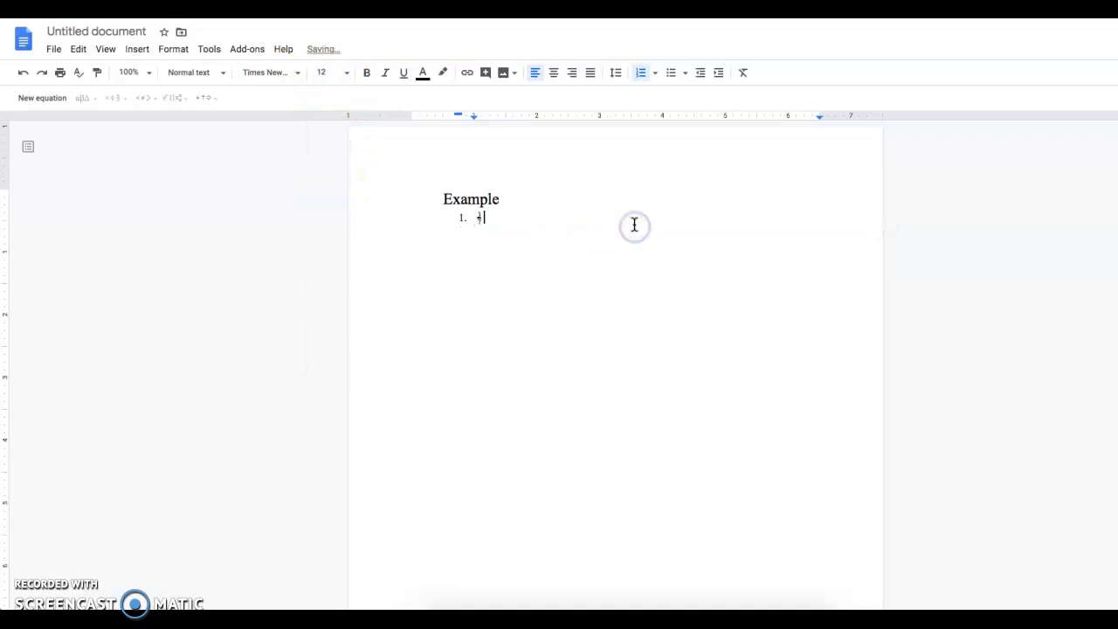
Set the font size of the fraction in item 1 back to 18
drag(489, 219, 464, 218)
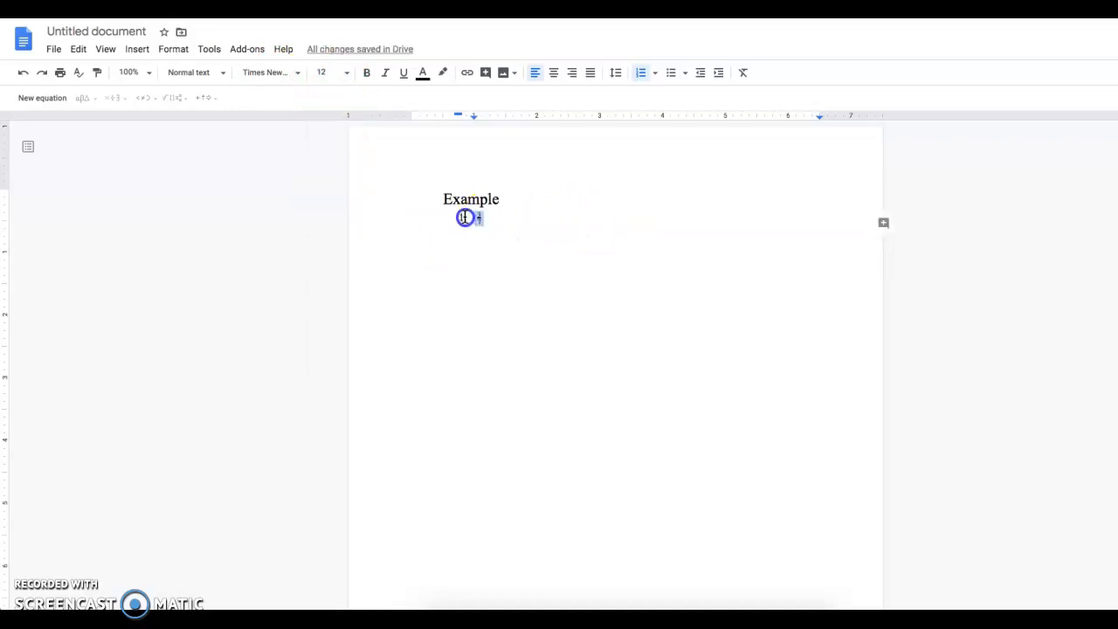
click(343, 77)
click(323, 224)
click(533, 224)
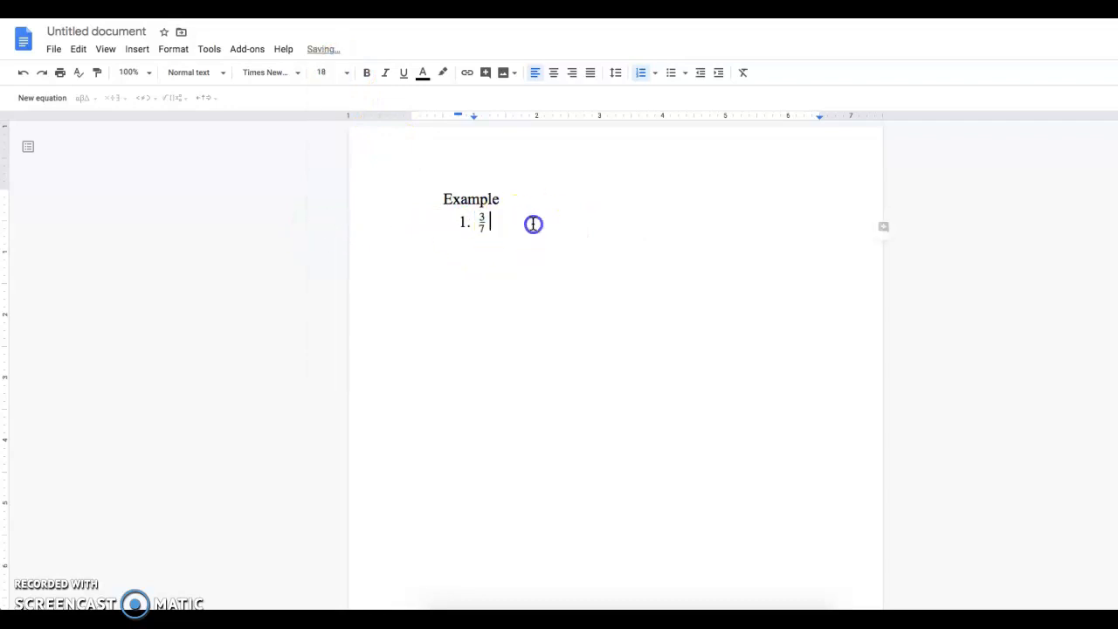
Add list item 2 with a new equation and enter 20x² followed by a plus sign, using the superscript structure
key(Return)
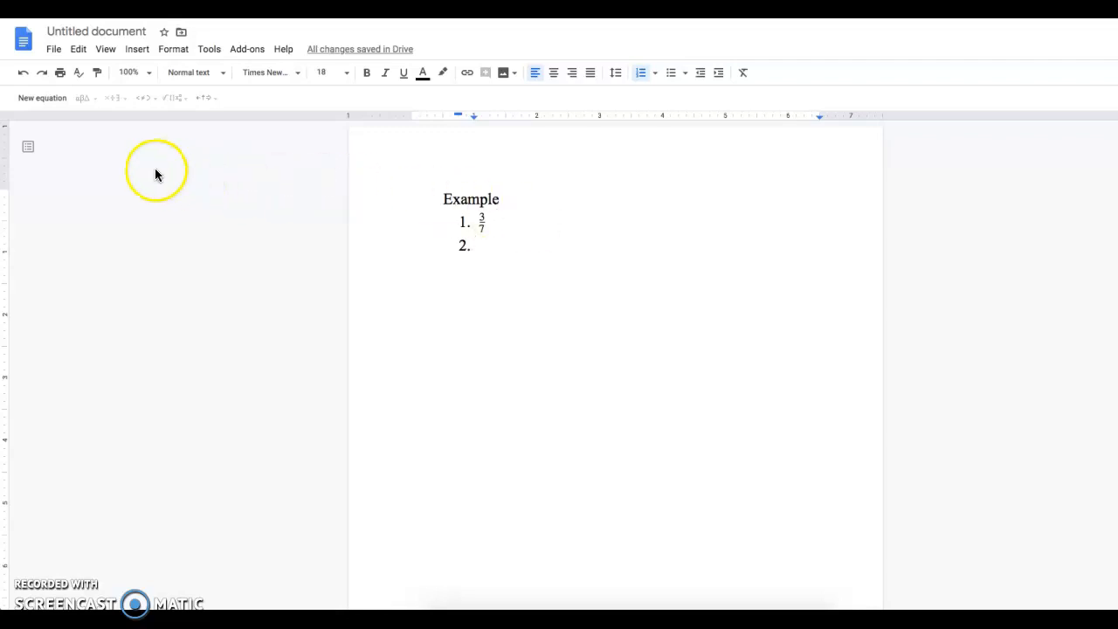
click(52, 103)
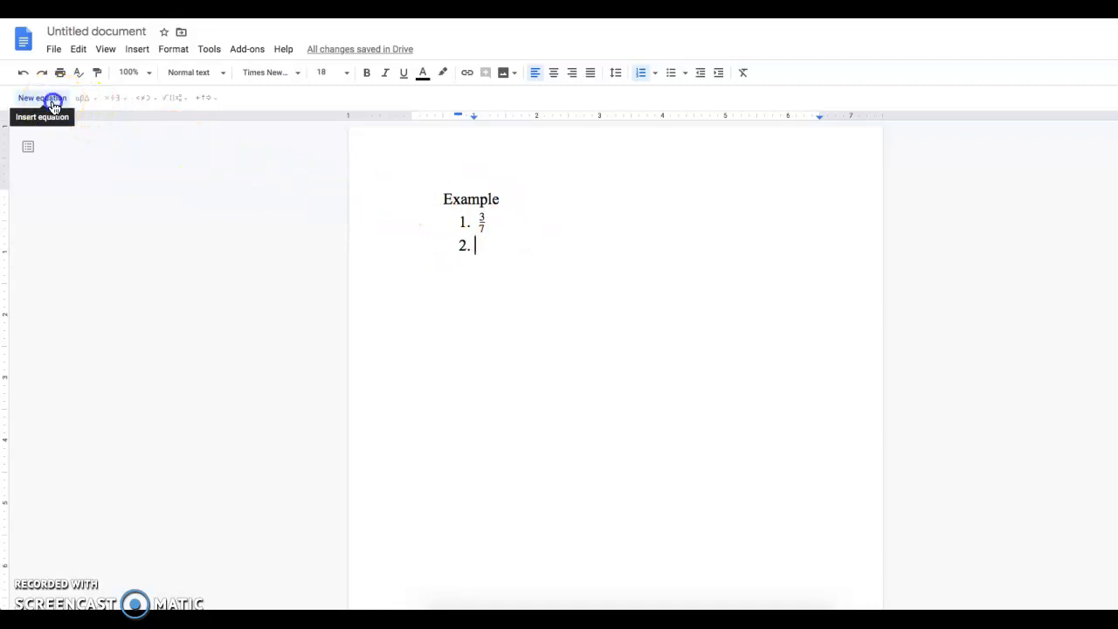
click(177, 98)
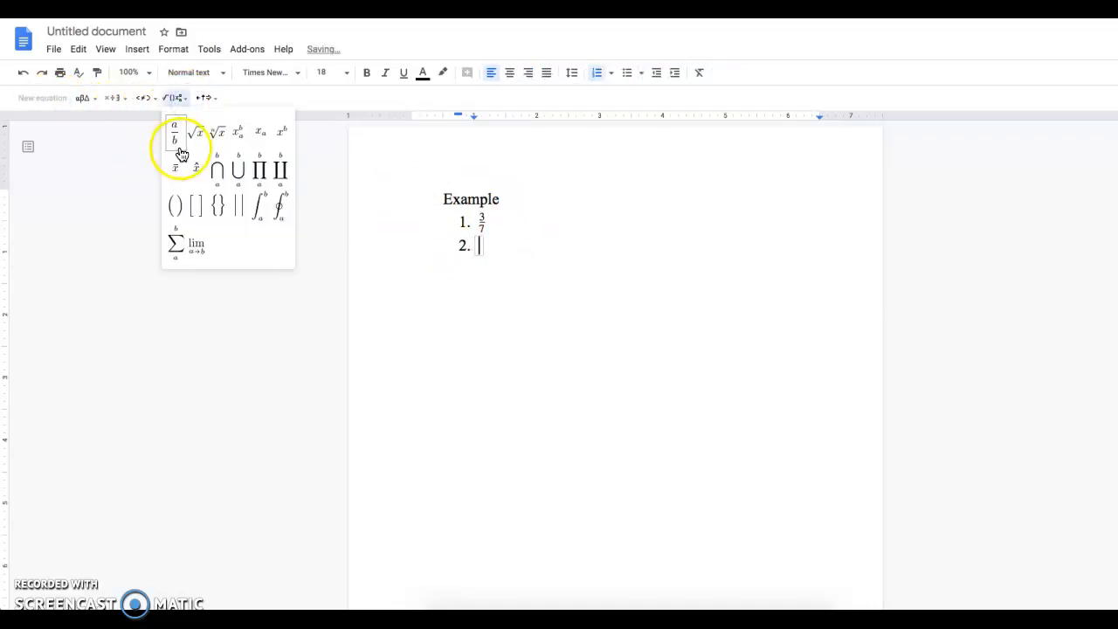
click(277, 138)
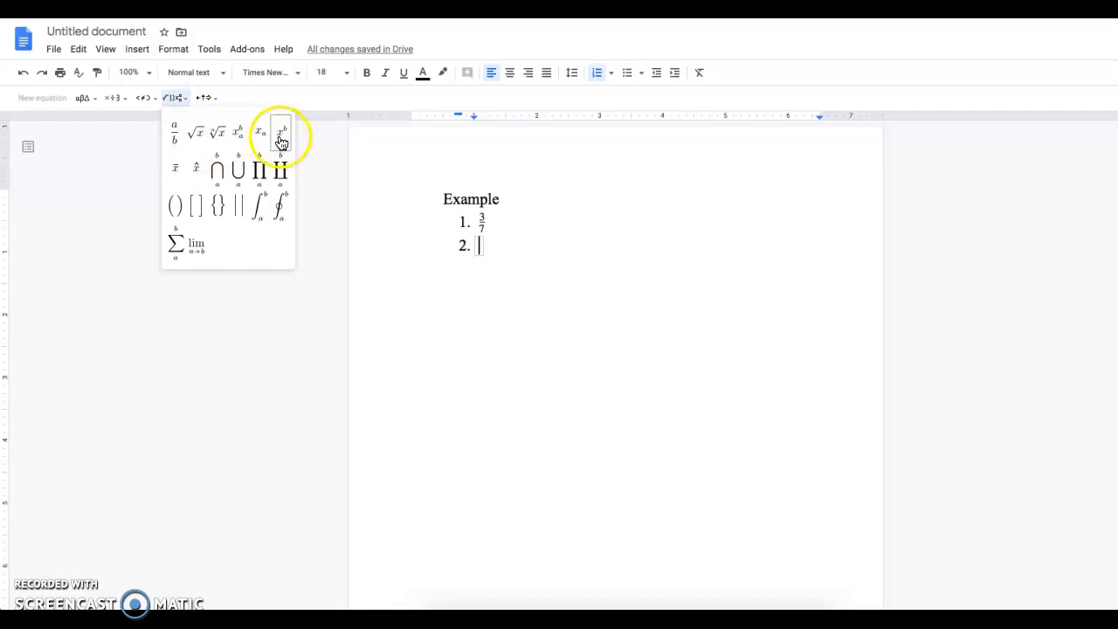
click(277, 139)
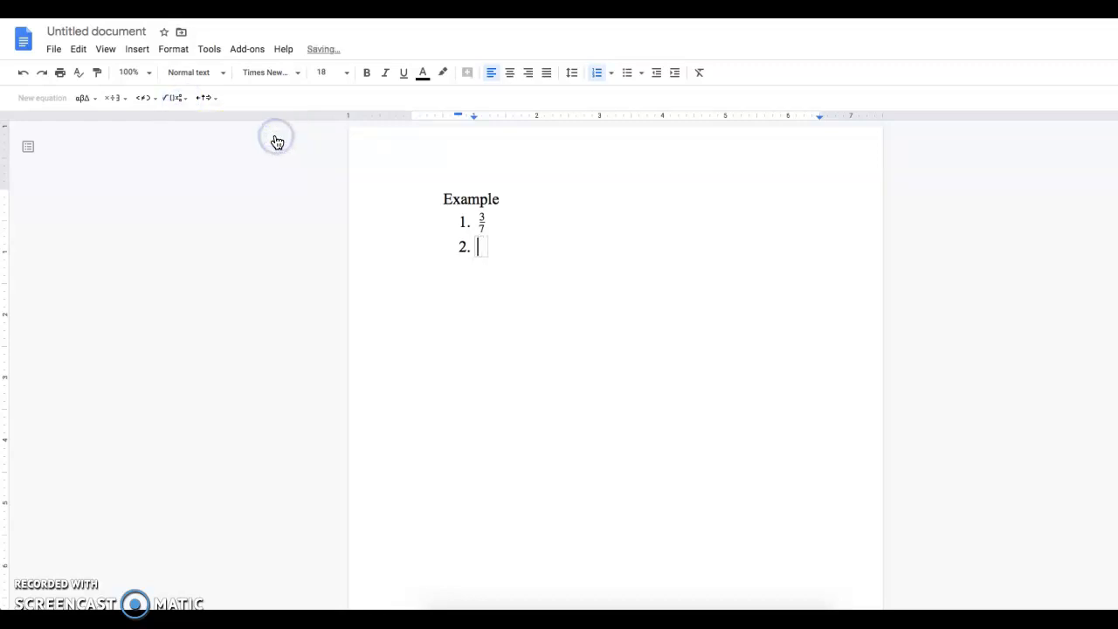
text(20x)
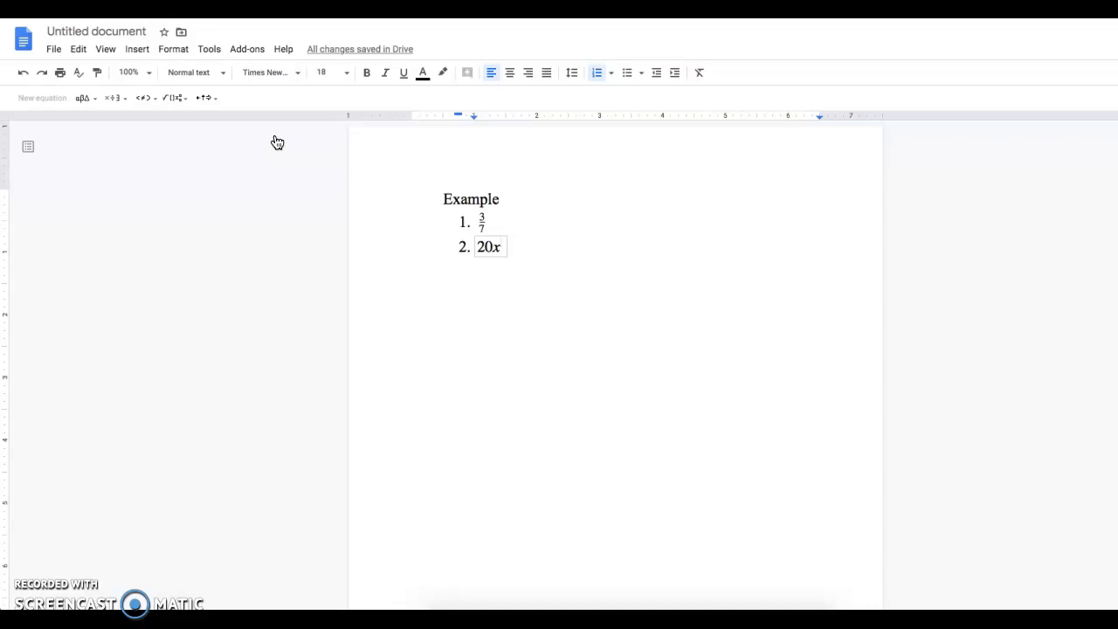
text(2)
text(+)
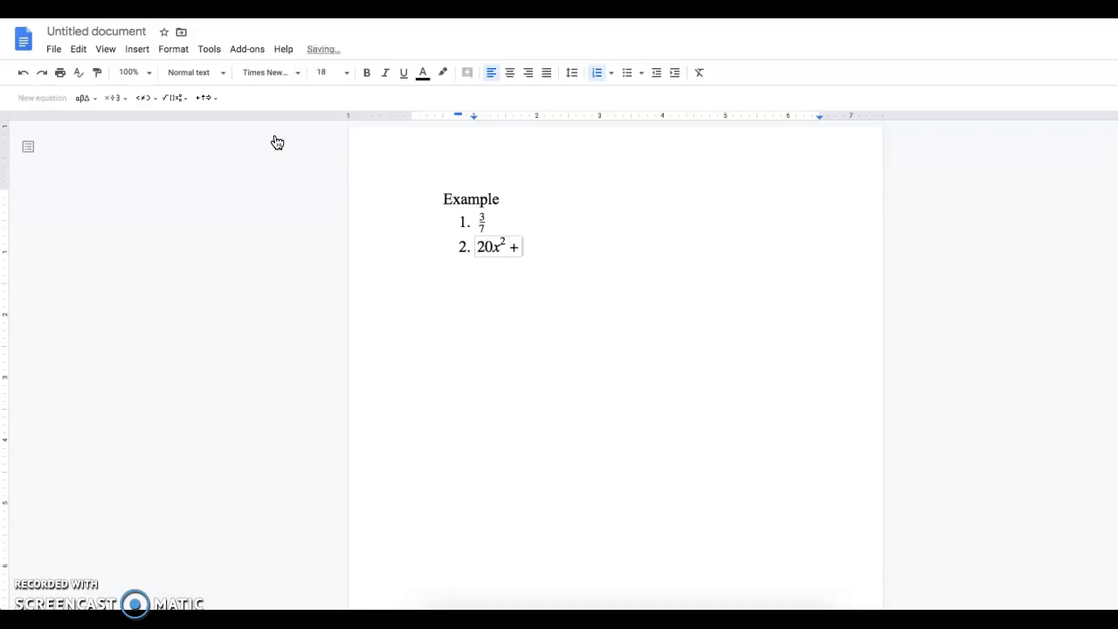
Append the term 10x² to the equation in item 2 with the superscript structure
click(174, 98)
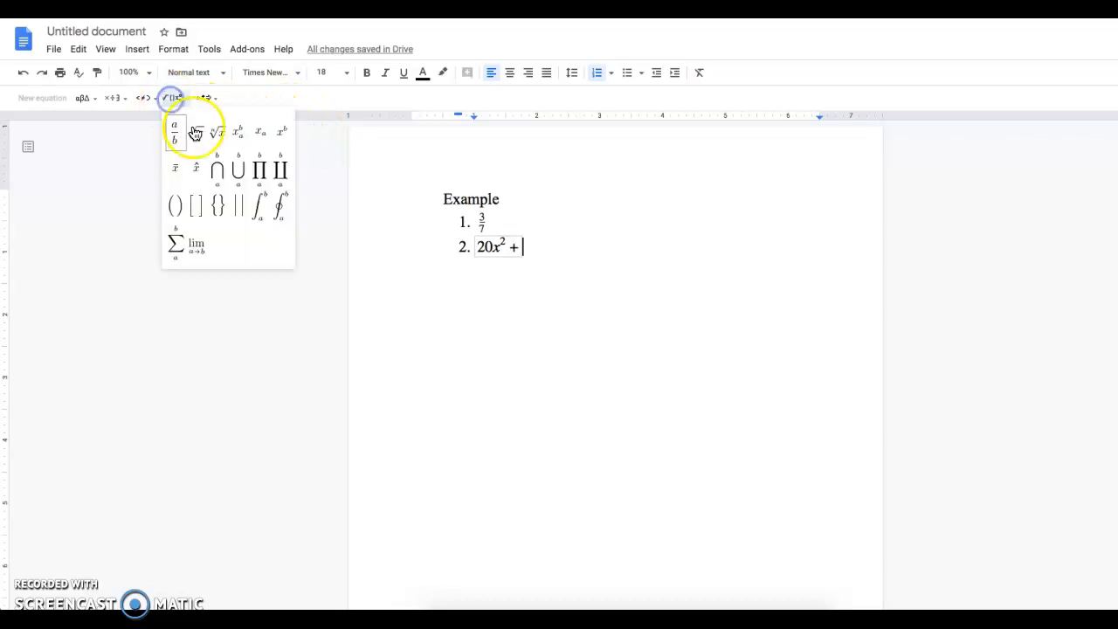
click(278, 132)
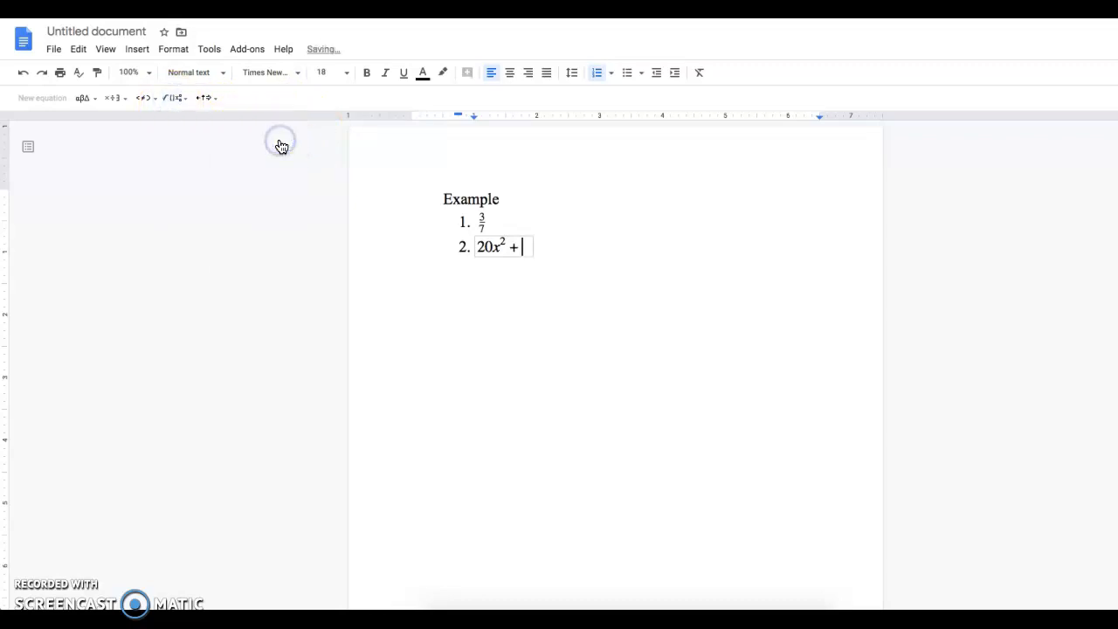
text(10)
text(x^)
text(2)
Append the factor y⁴ to the equation in item 2 and leave the equation
click(175, 97)
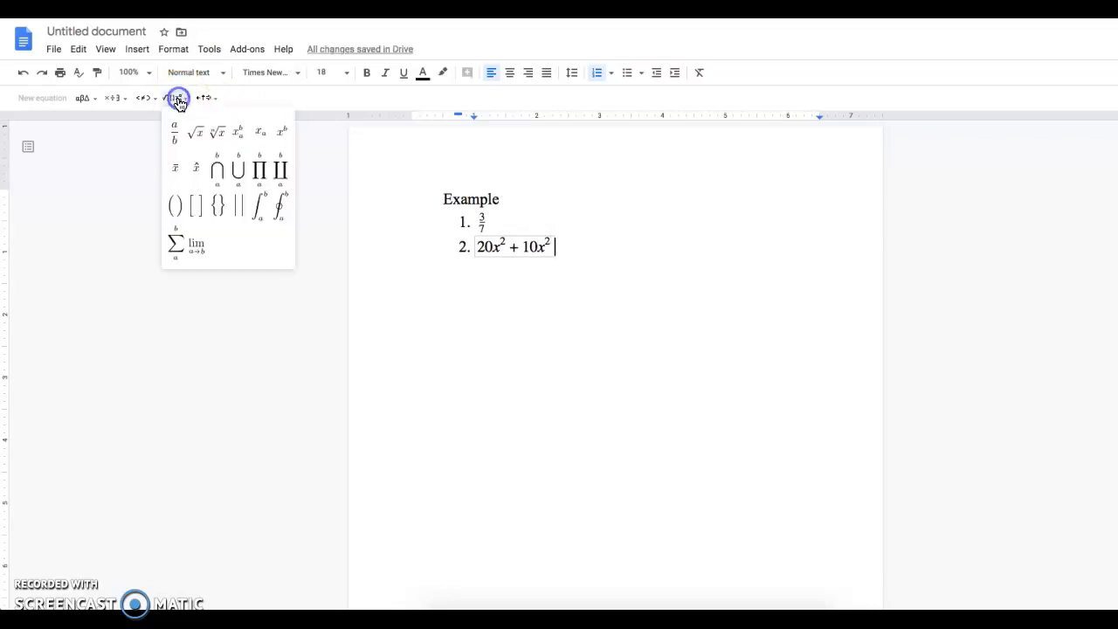
click(281, 133)
text(y)
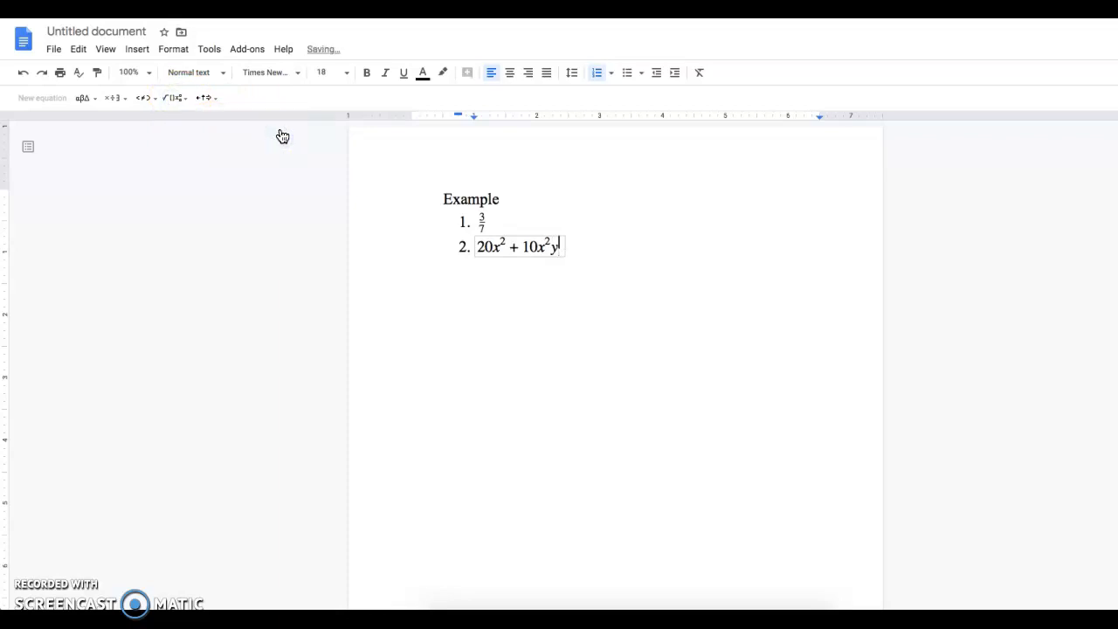
text(4)
key(Right)
key(Right)
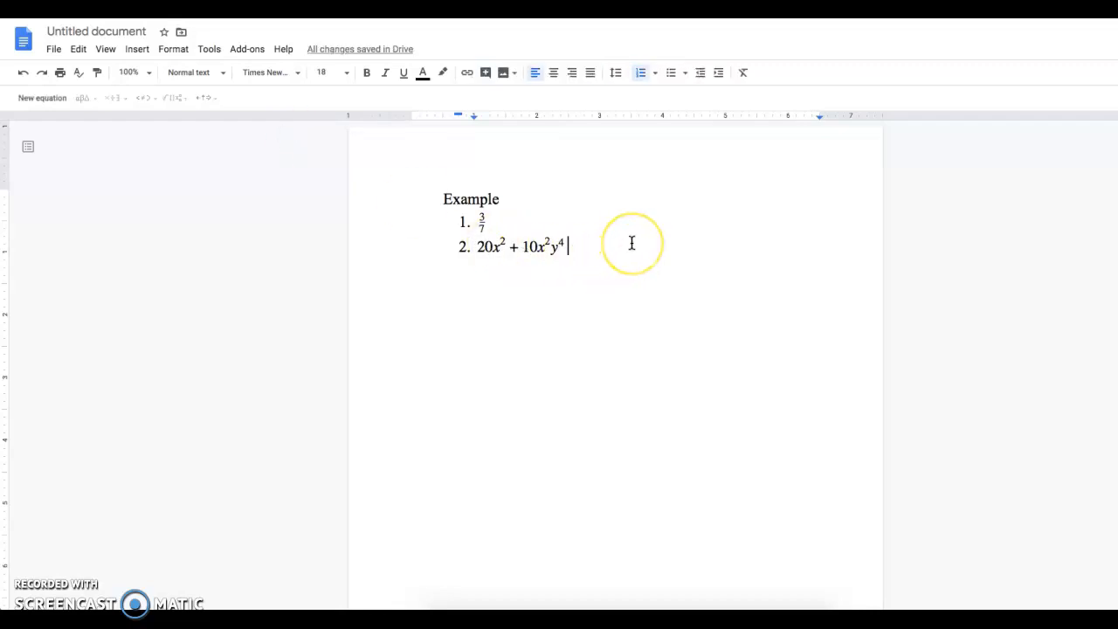
Add list item 3 and open the special characters dialog, looking through its symbol categories
key(Return)
click(139, 52)
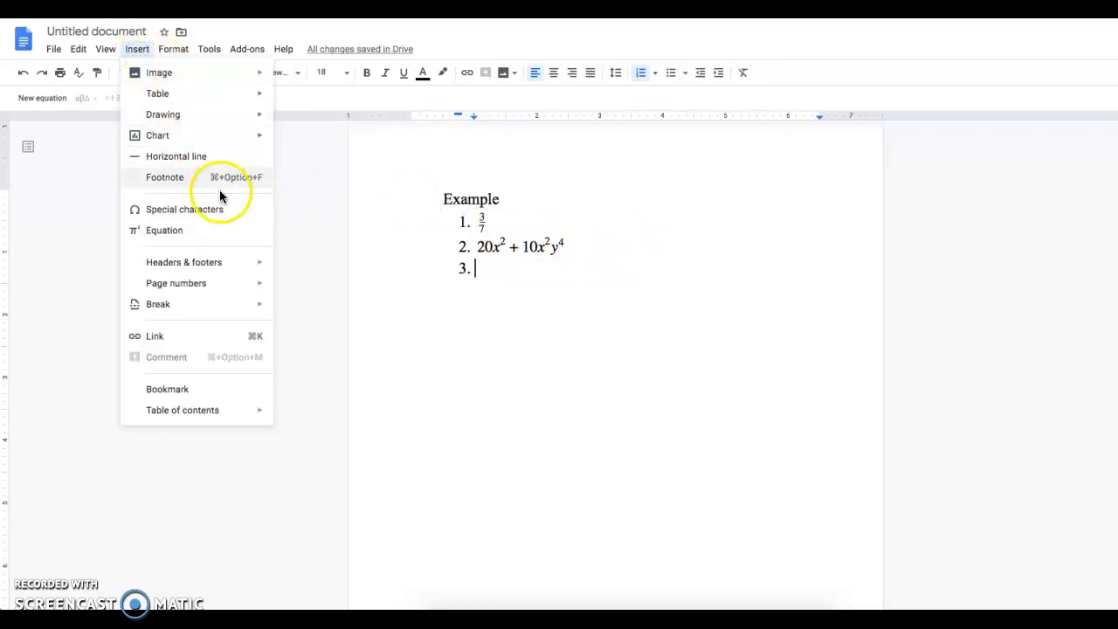
click(241, 218)
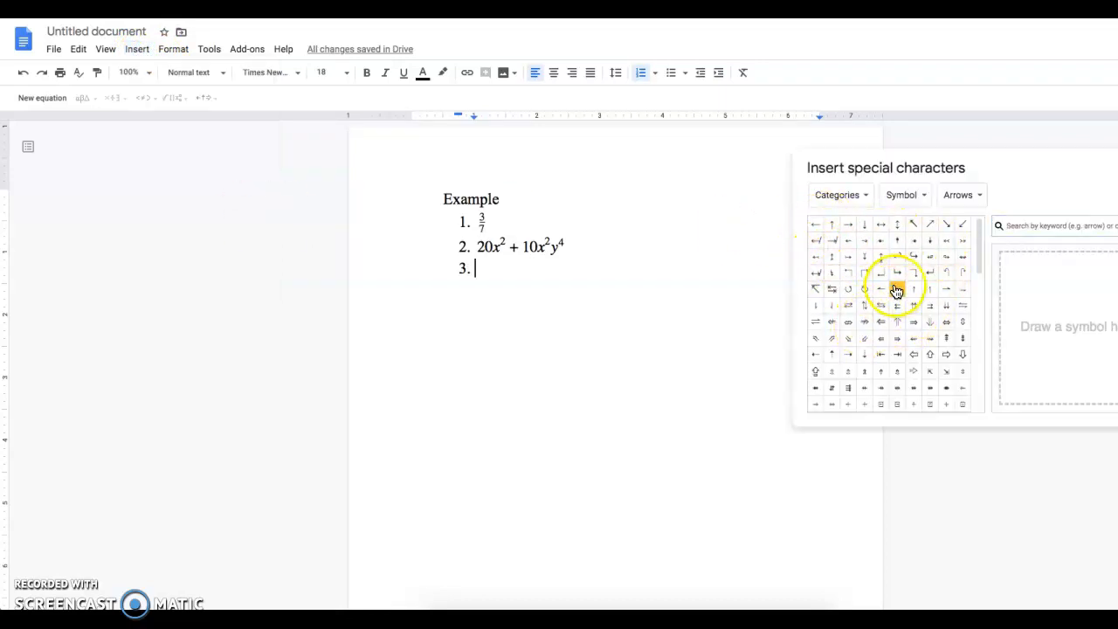
click(852, 194)
click(917, 193)
click(970, 193)
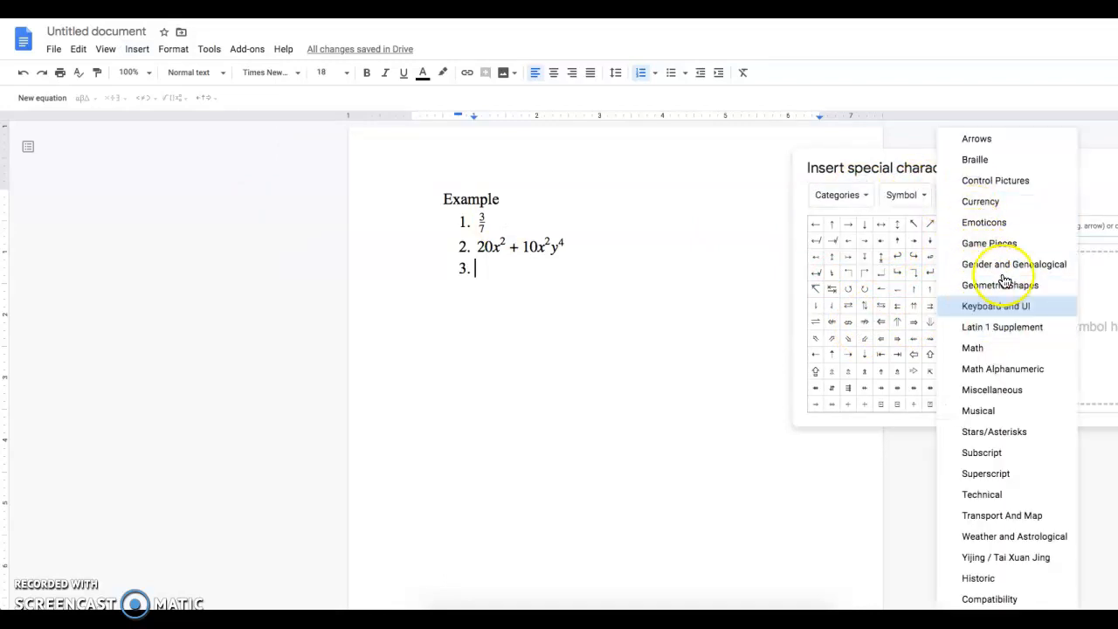
click(1098, 181)
Search the special characters for "Less", insert the less-than sign in item 3 and add a fourth list item
click(1055, 229)
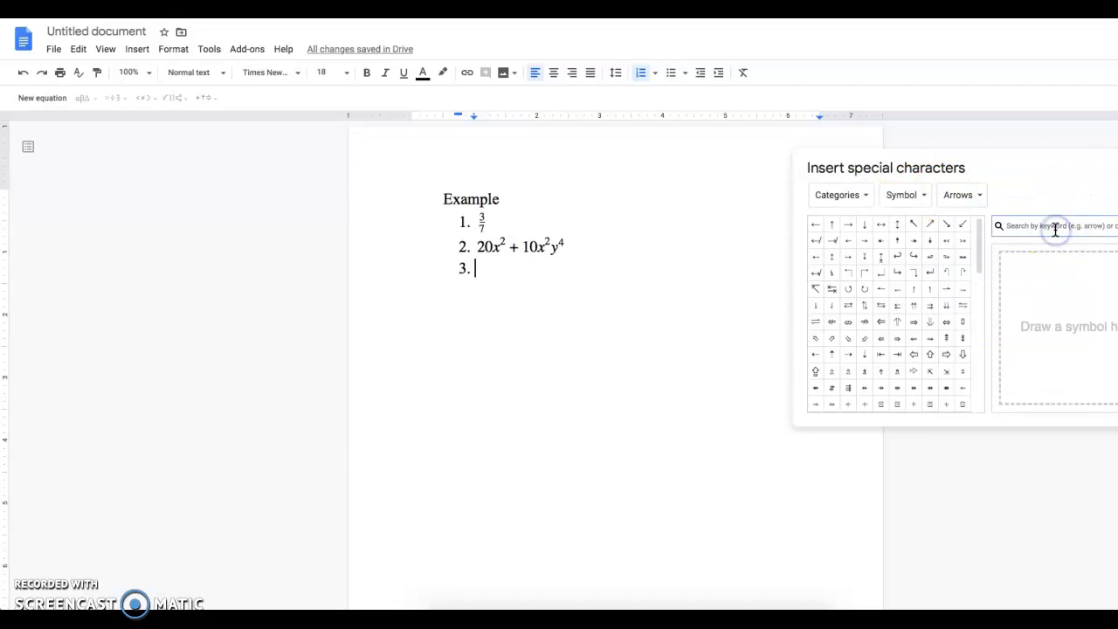
click(1043, 229)
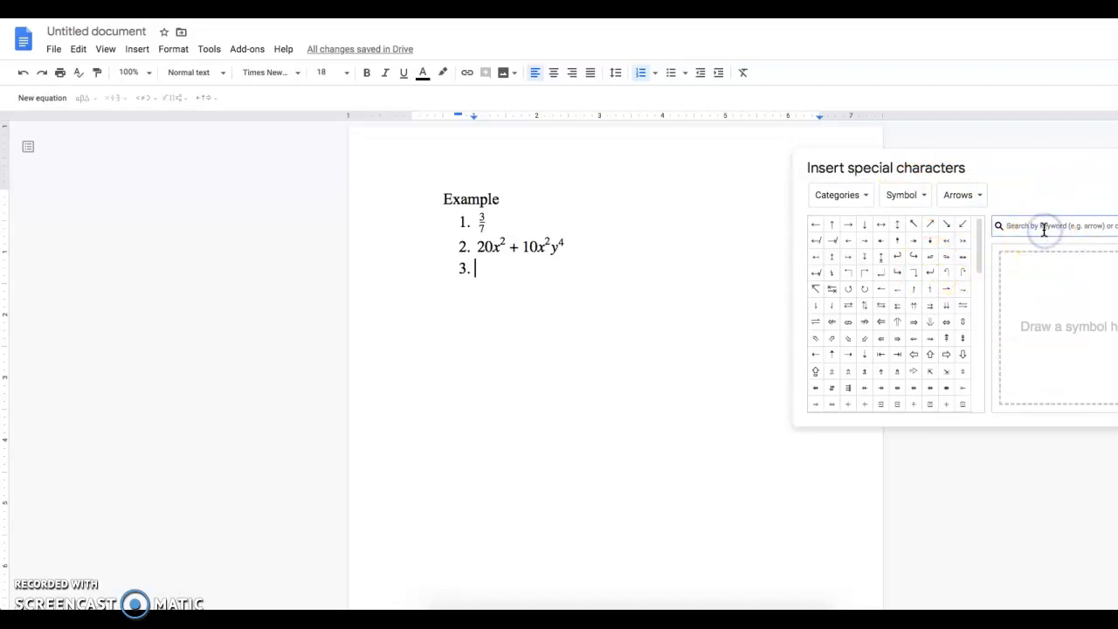
text(Less)
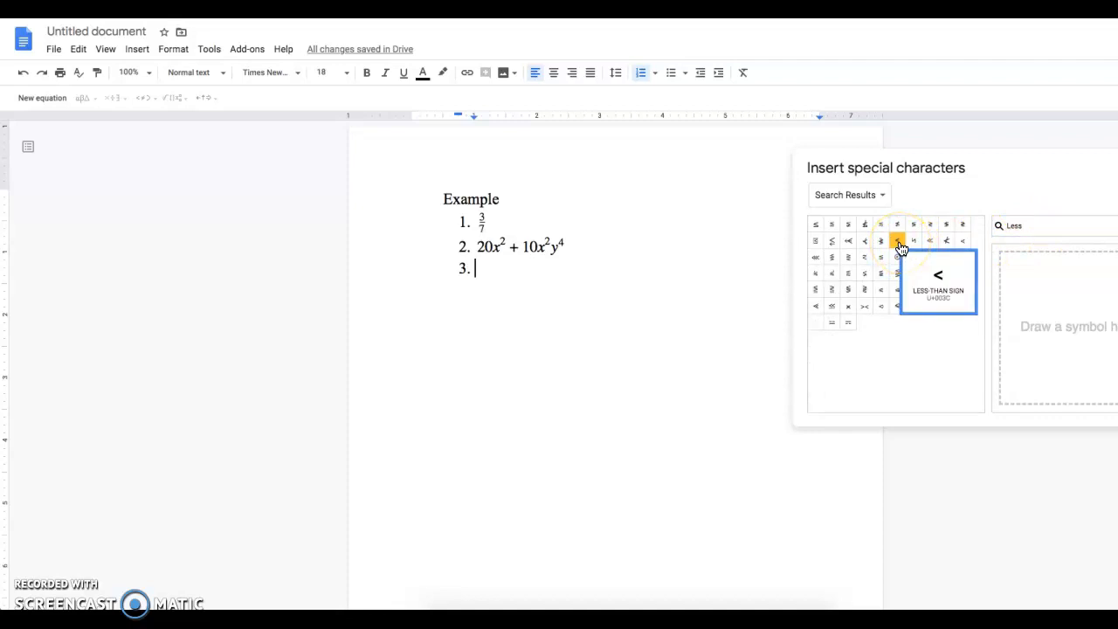
click(899, 243)
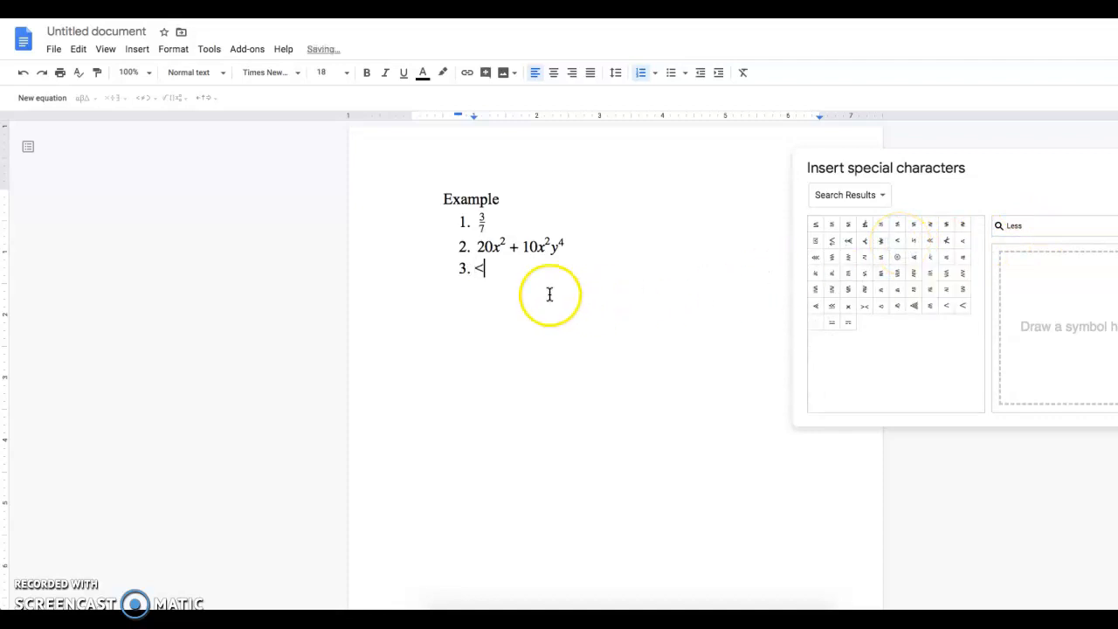
click(557, 267)
key(Return)
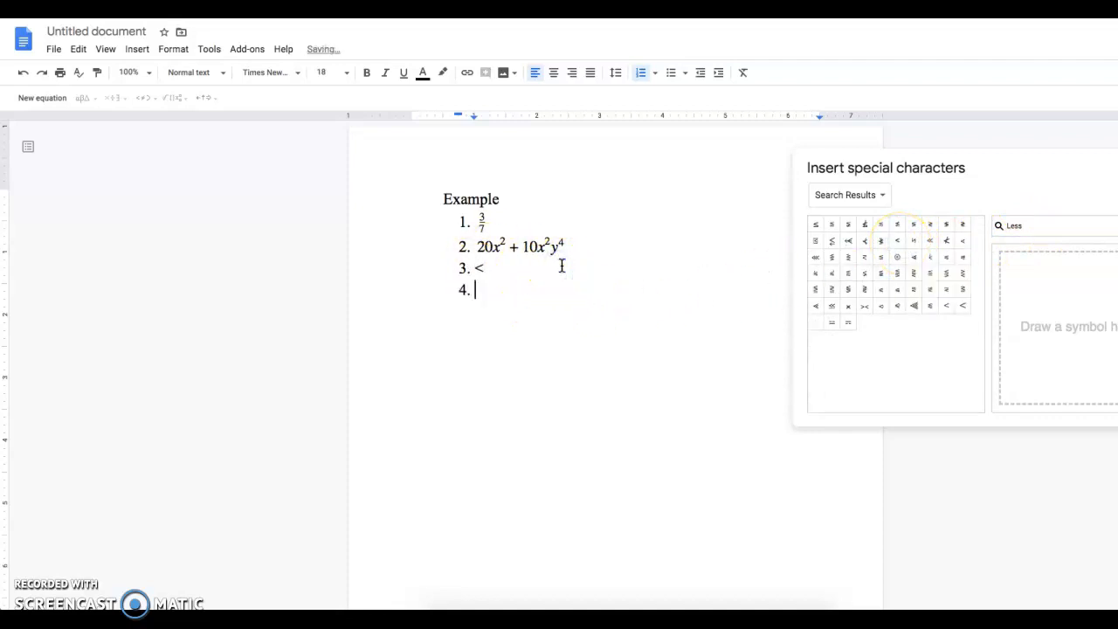